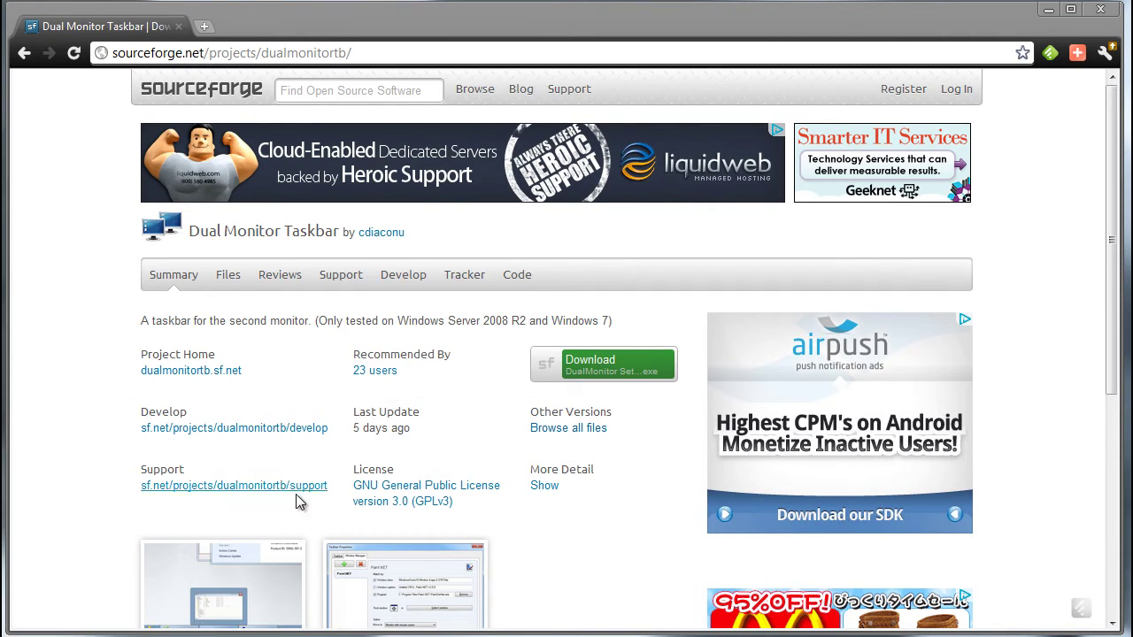
Step: View the Aero mode and Window Manager screenshots on the Dual Monitor Taskbar project page, closing each enlarged image
scroll(310, 524, down, 1)
click(244, 511)
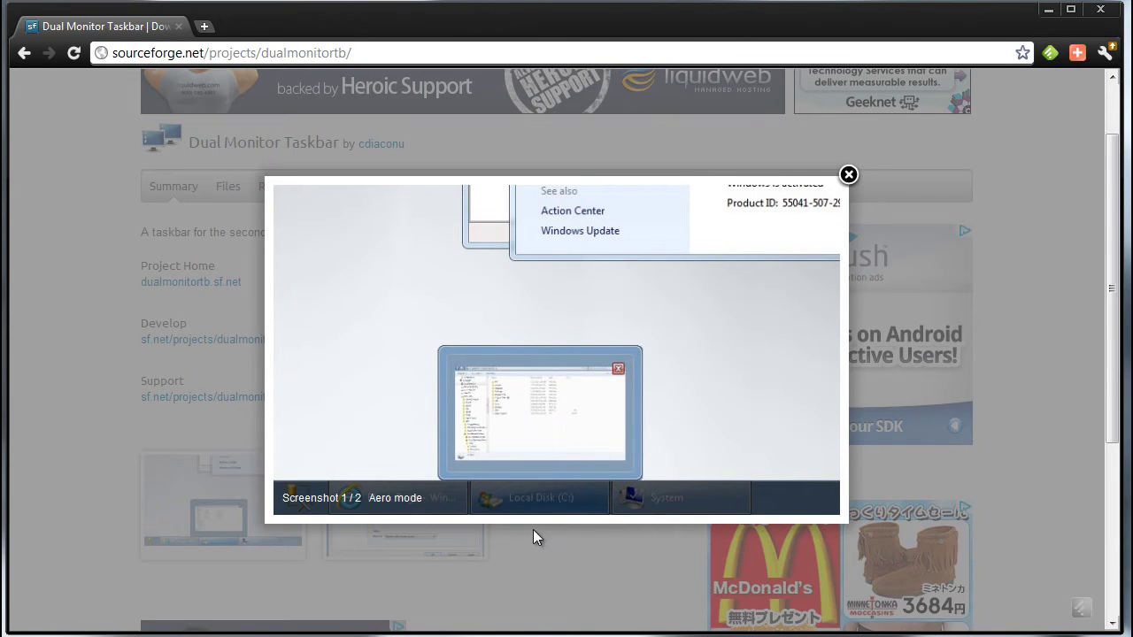
click(849, 176)
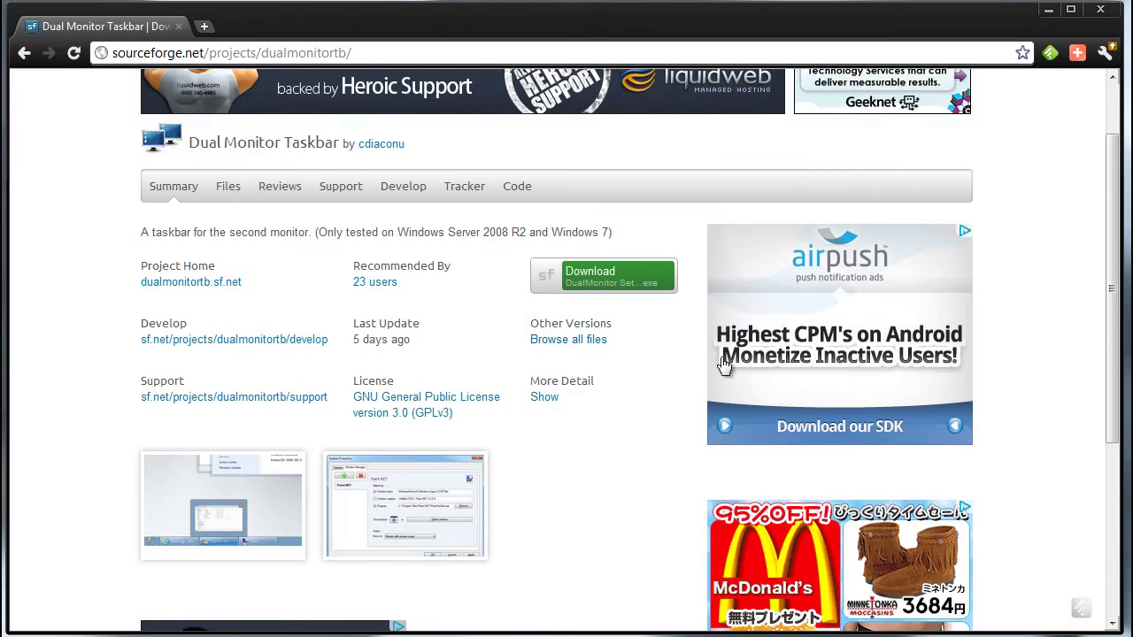
scroll(721, 359, down, 1)
scroll(709, 398, down, 1)
scroll(710, 395, down, 2)
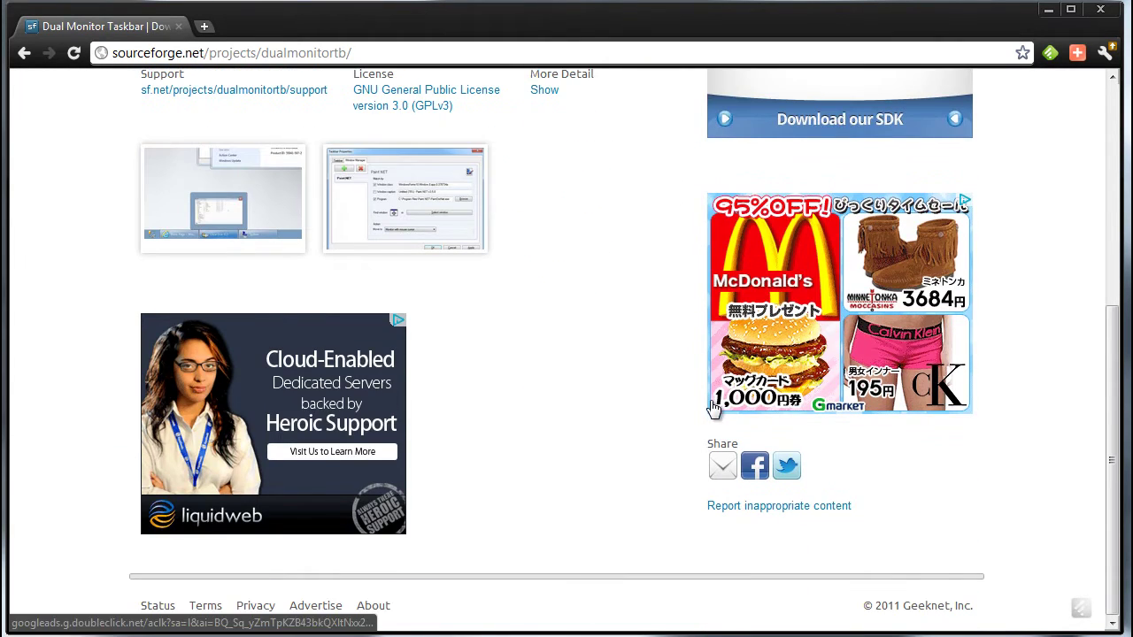
click(475, 250)
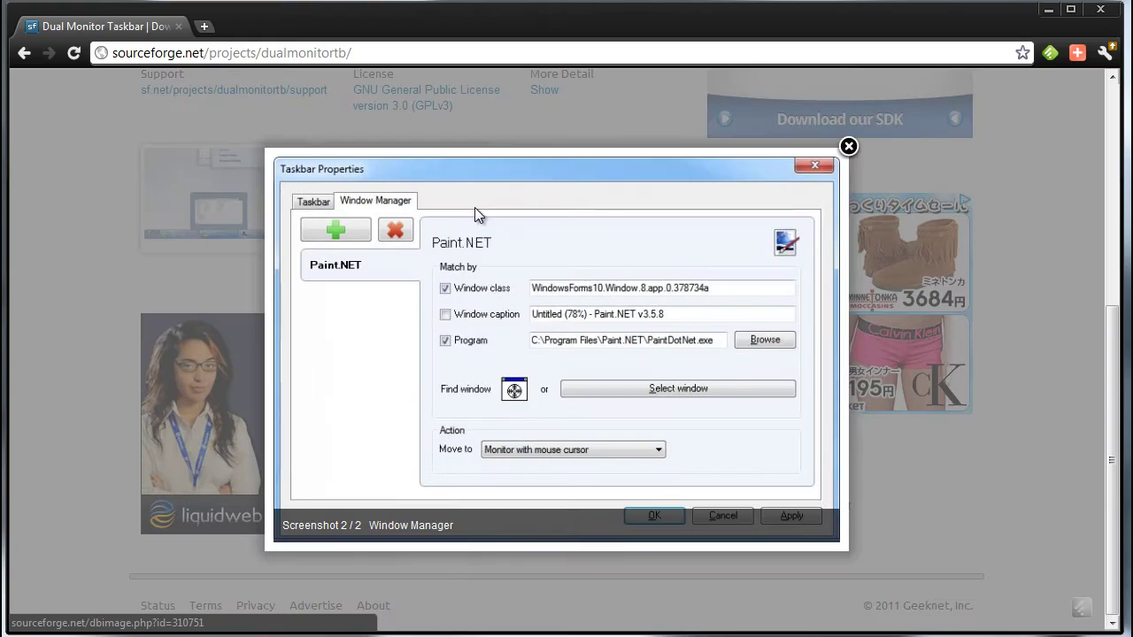
click(847, 146)
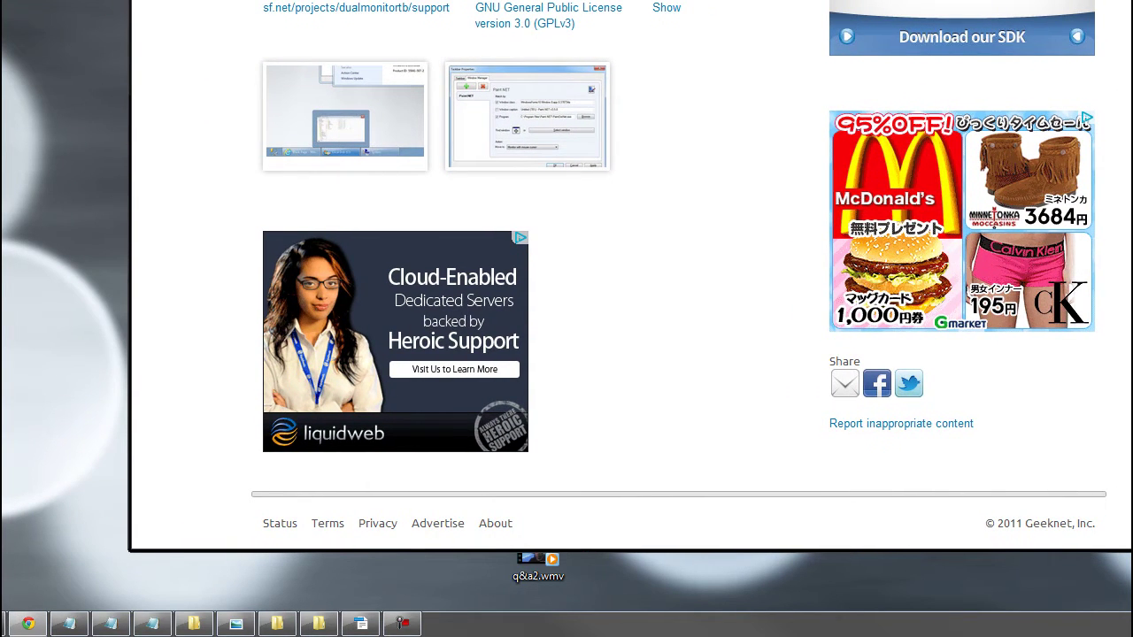
Step: Show the desktop, and restore the browser window from the second monitor's taskbar to return to the project summary
key(super+d)
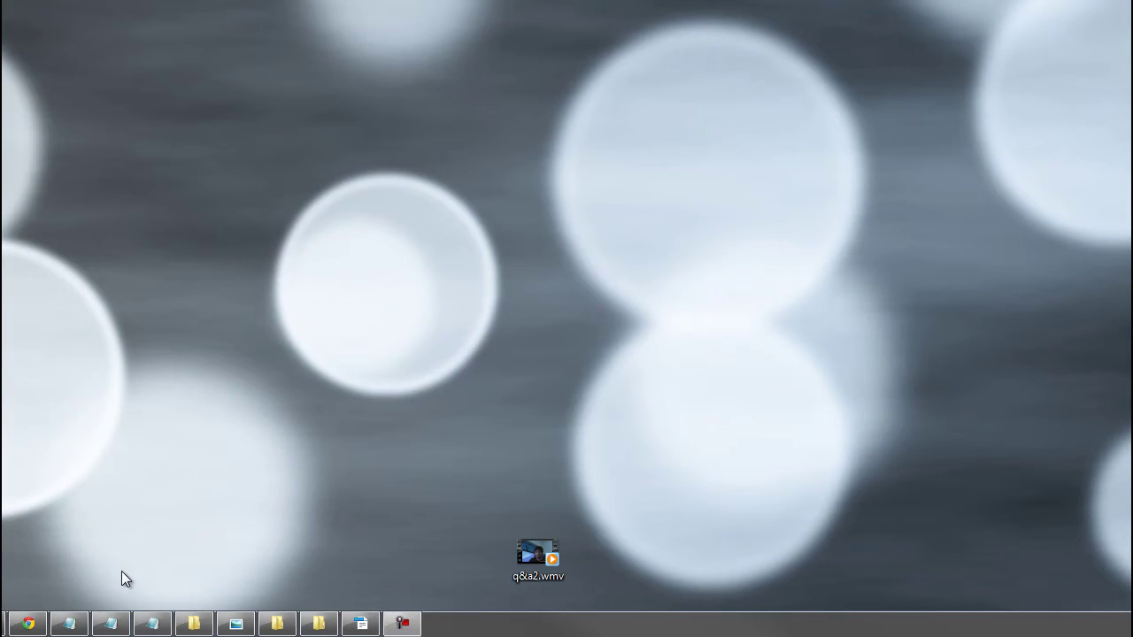
click(31, 627)
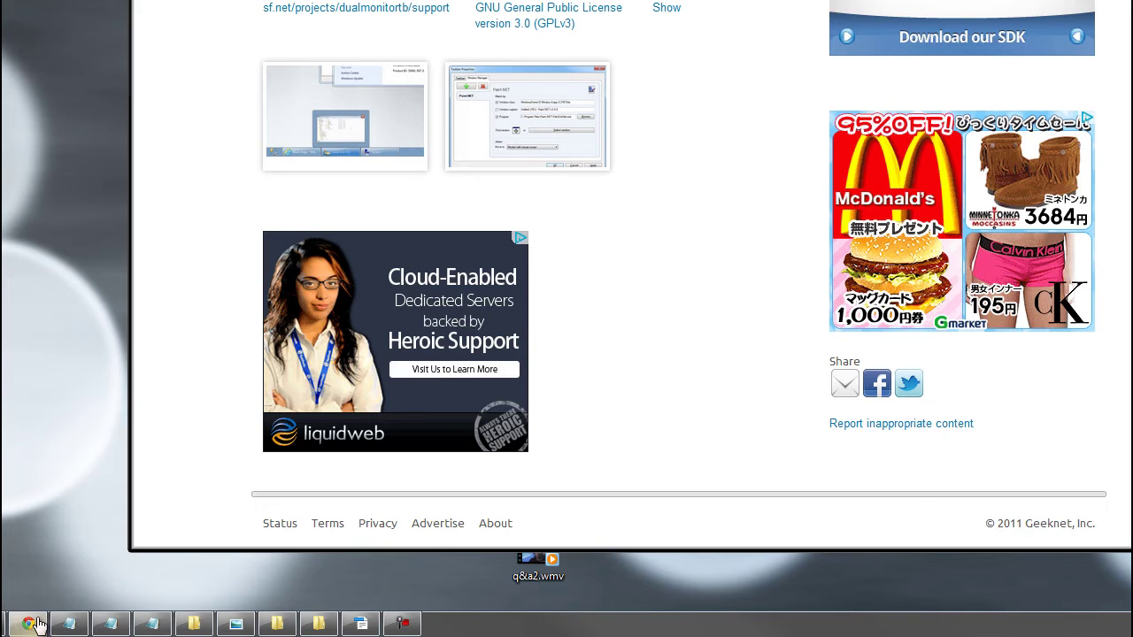
scroll(544, 340, up, 2)
scroll(544, 341, up, 3)
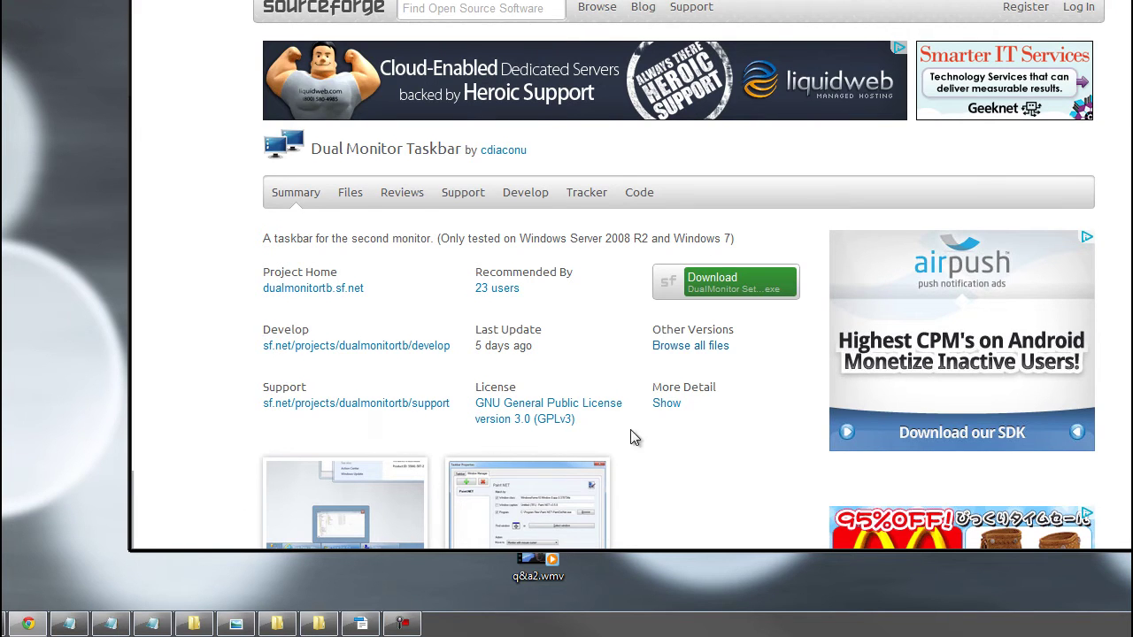
Step: Open the Taskbar Properties of the second monitor's taskbar and move the dialog clear of the screen edge
scroll(642, 433, down, 1)
right_click(541, 618)
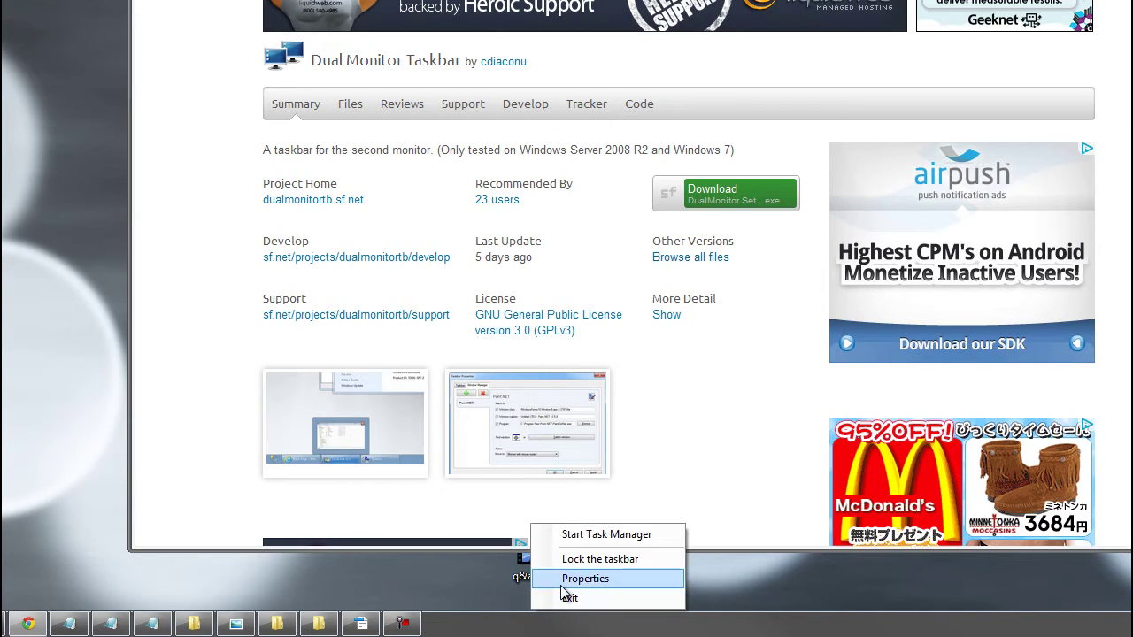
click(560, 582)
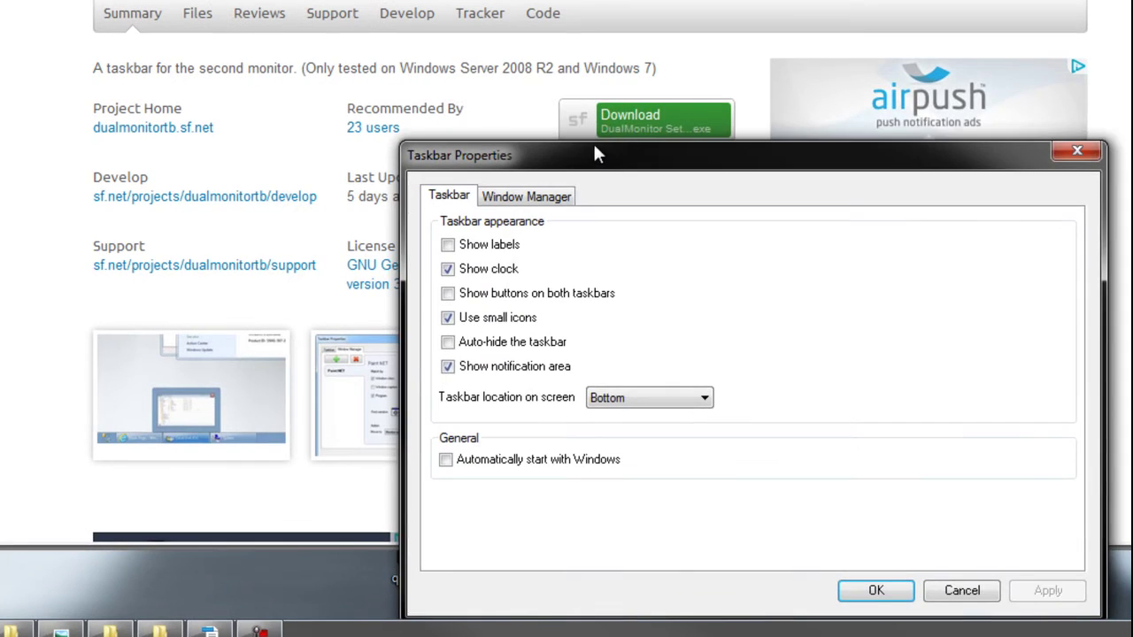
drag(593, 146, 394, 100)
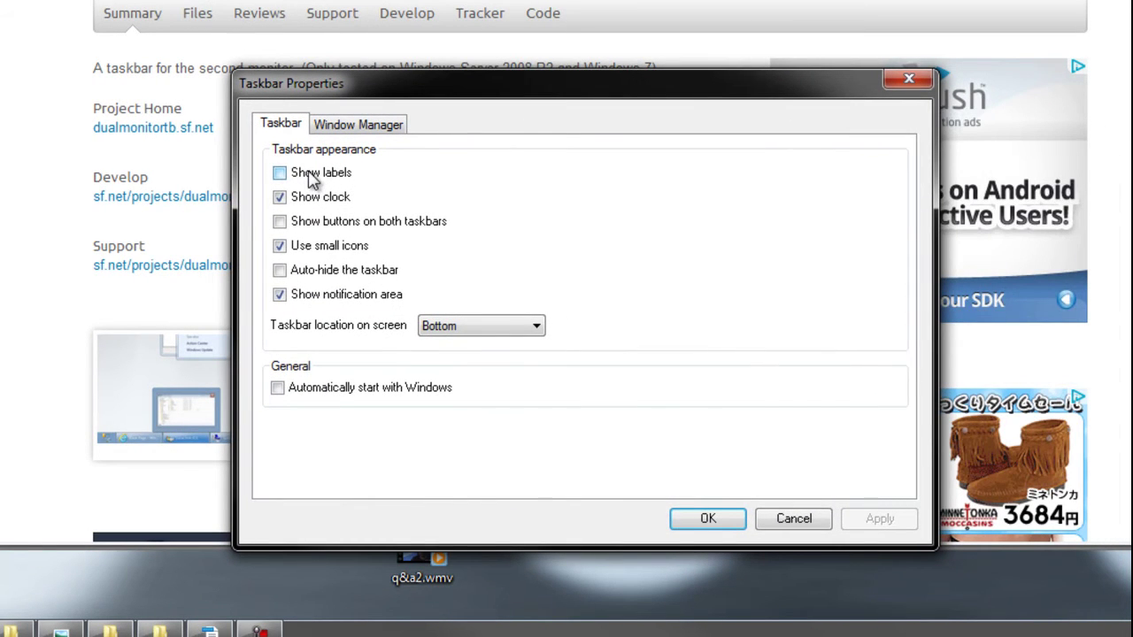
Step: Apply the option to show buttons on both taskbars, and turn it off again with the change applied
click(344, 228)
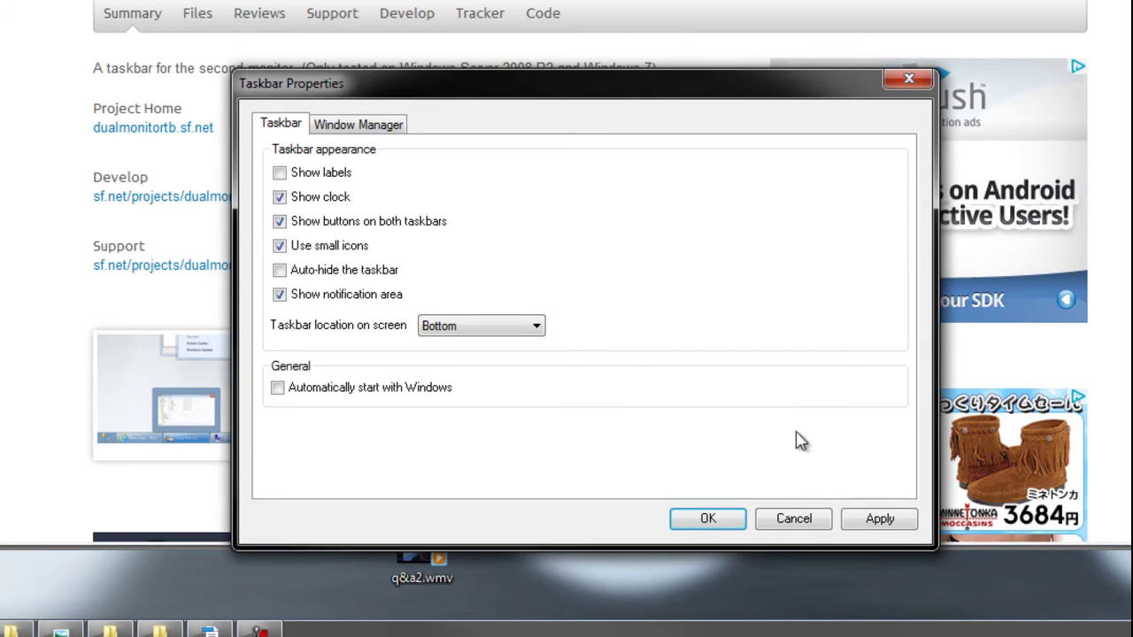
click(889, 522)
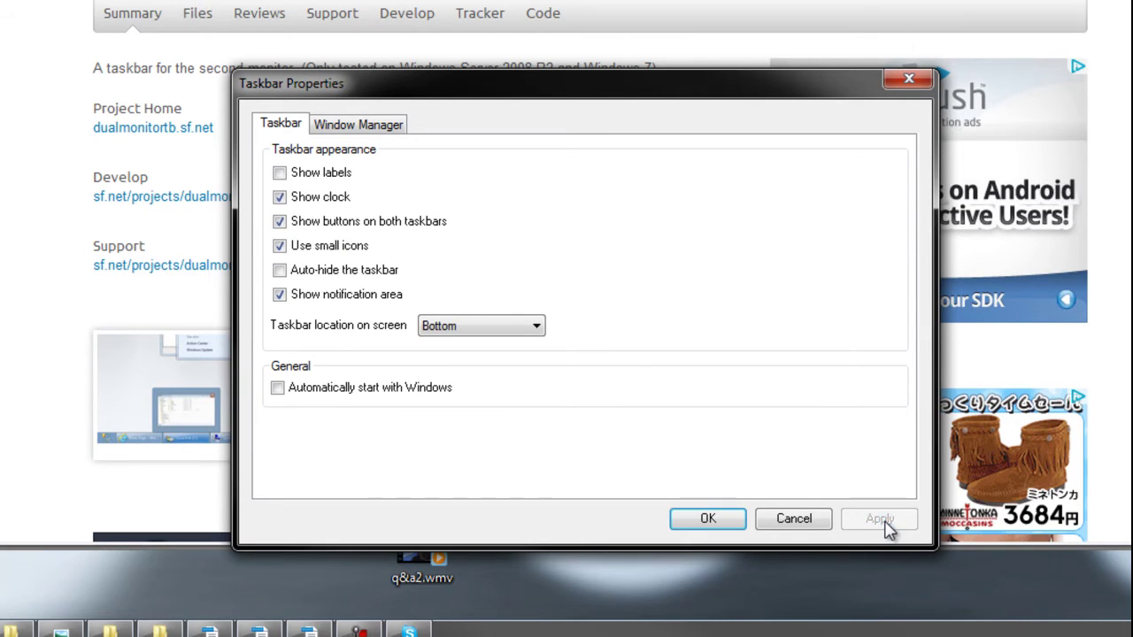
click(406, 222)
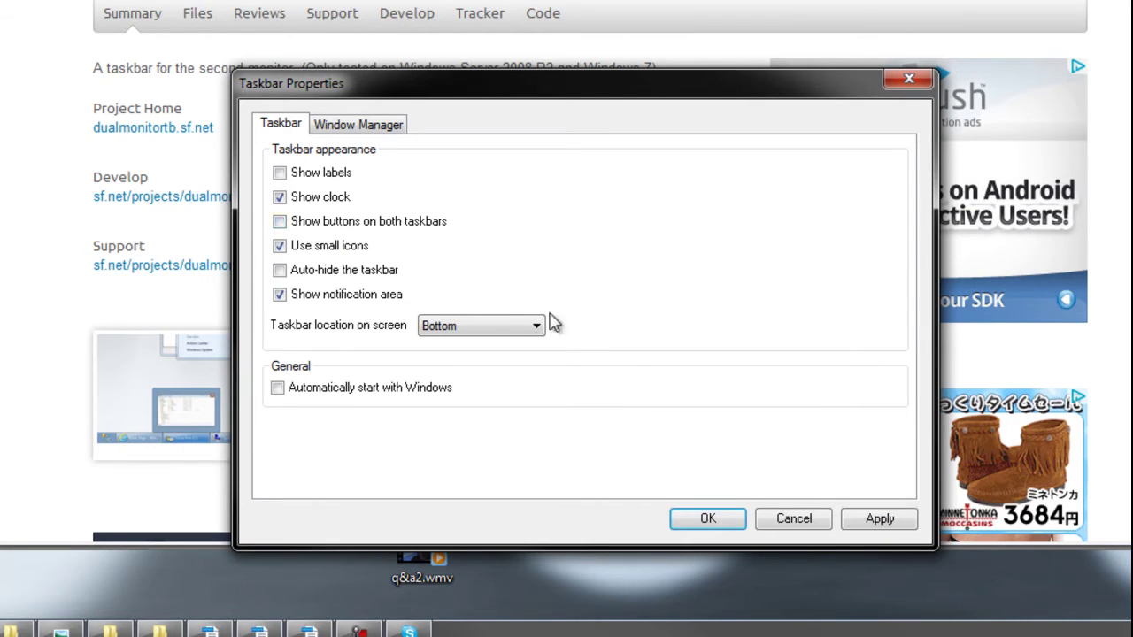
click(863, 523)
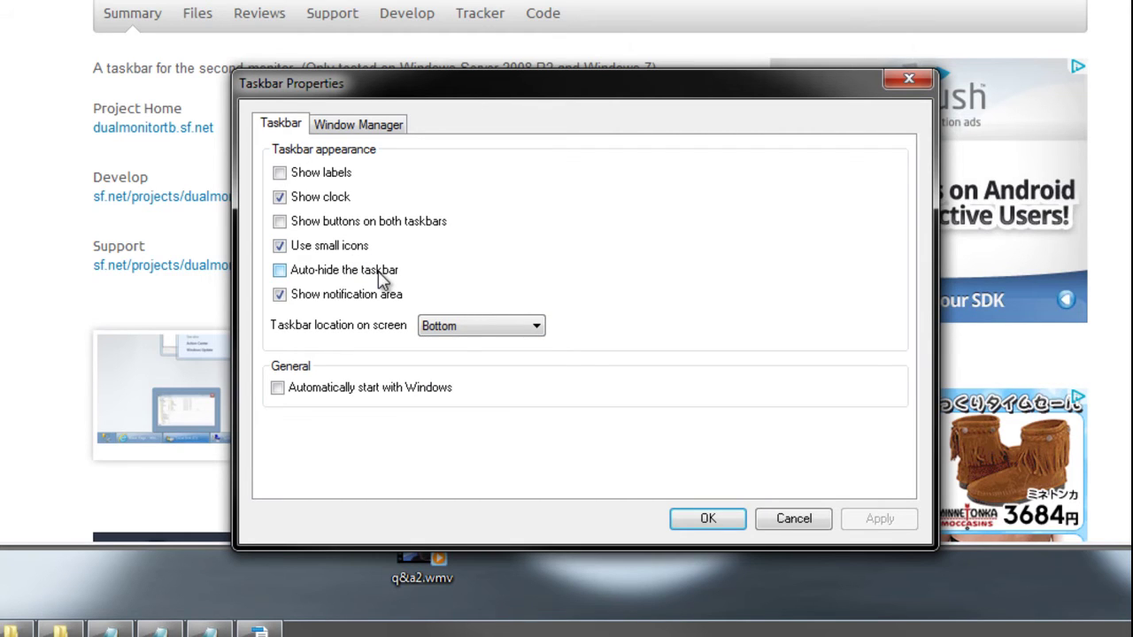
Step: Apply auto-hide to the second monitor's taskbar, and switch it off again with the change applied
click(381, 277)
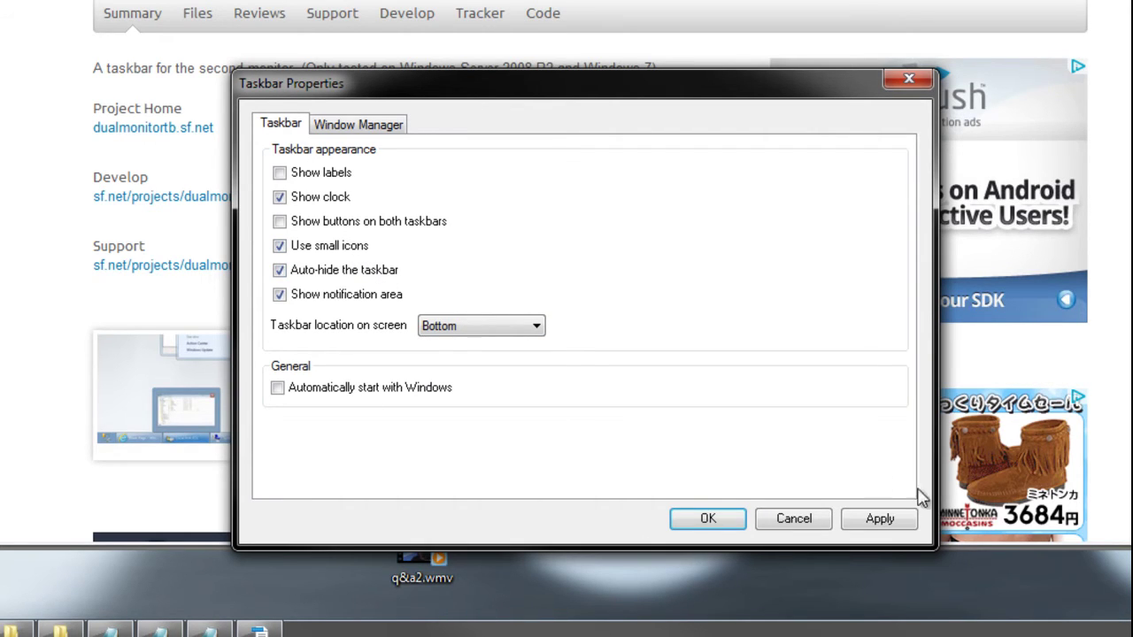
click(901, 526)
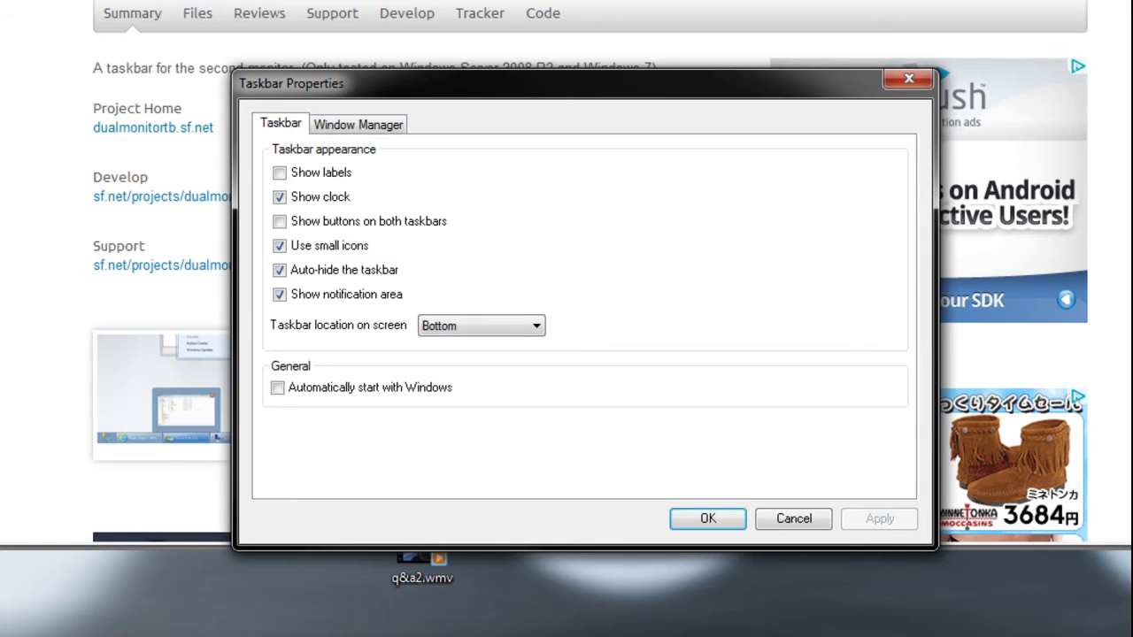
click(345, 271)
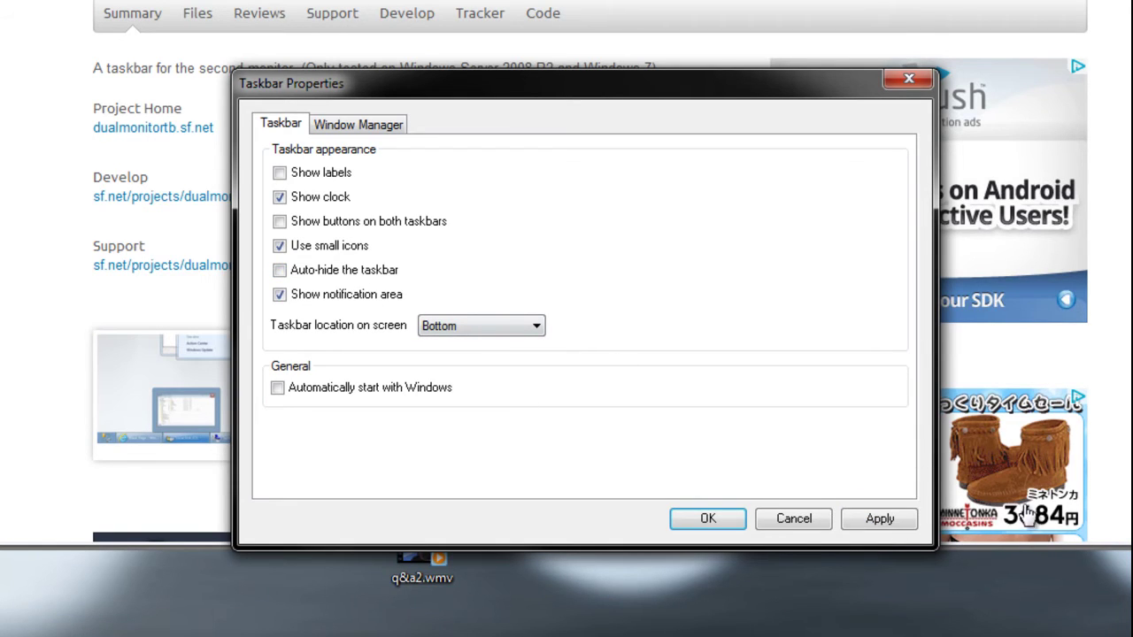
click(911, 526)
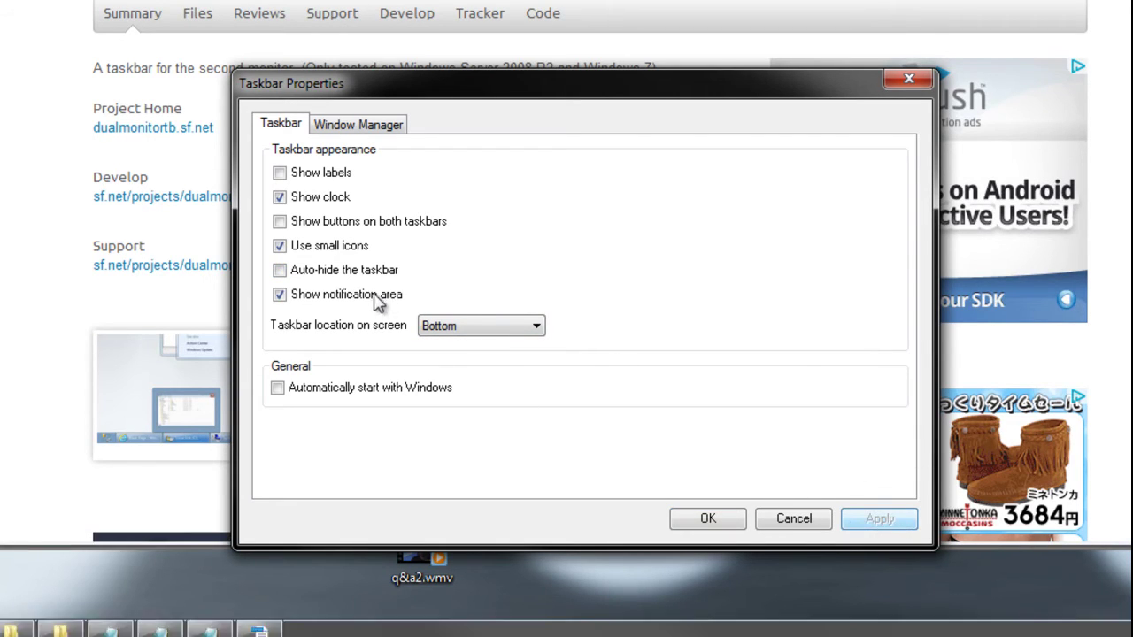
Step: Check the available taskbar locations without changing the selection, and switch Automatically start with Windows on and back off
click(435, 324)
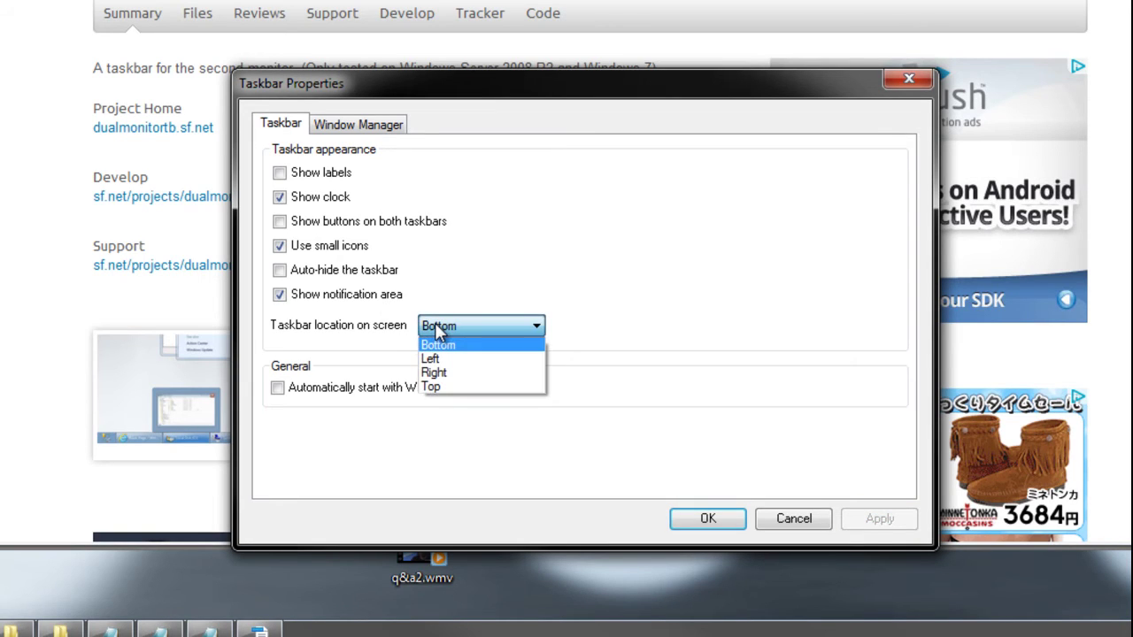
click(435, 324)
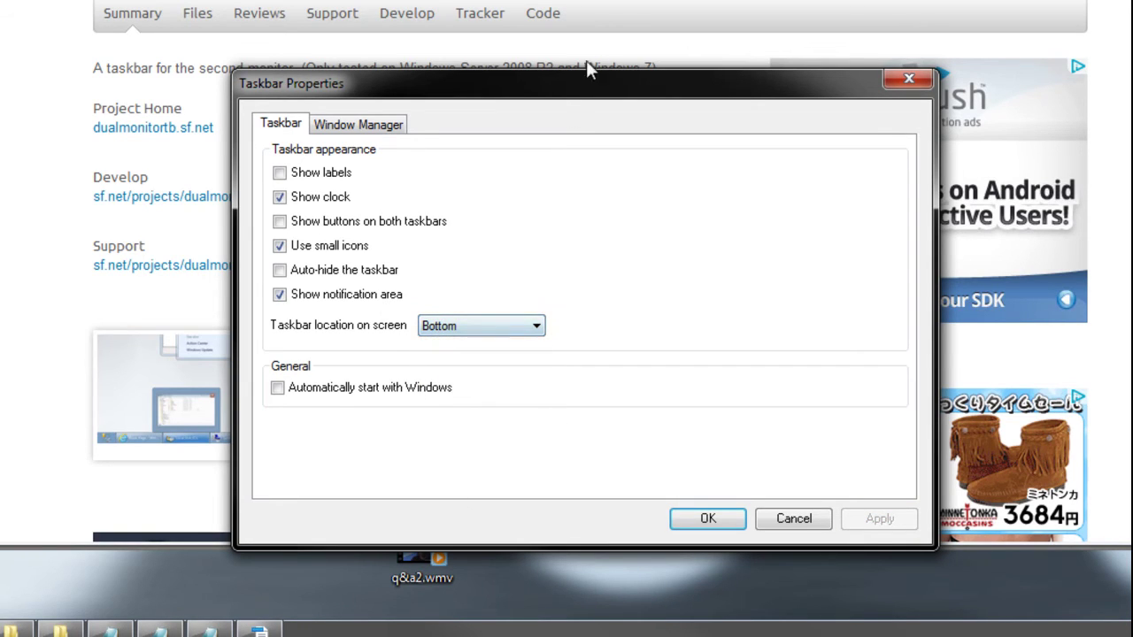
click(356, 398)
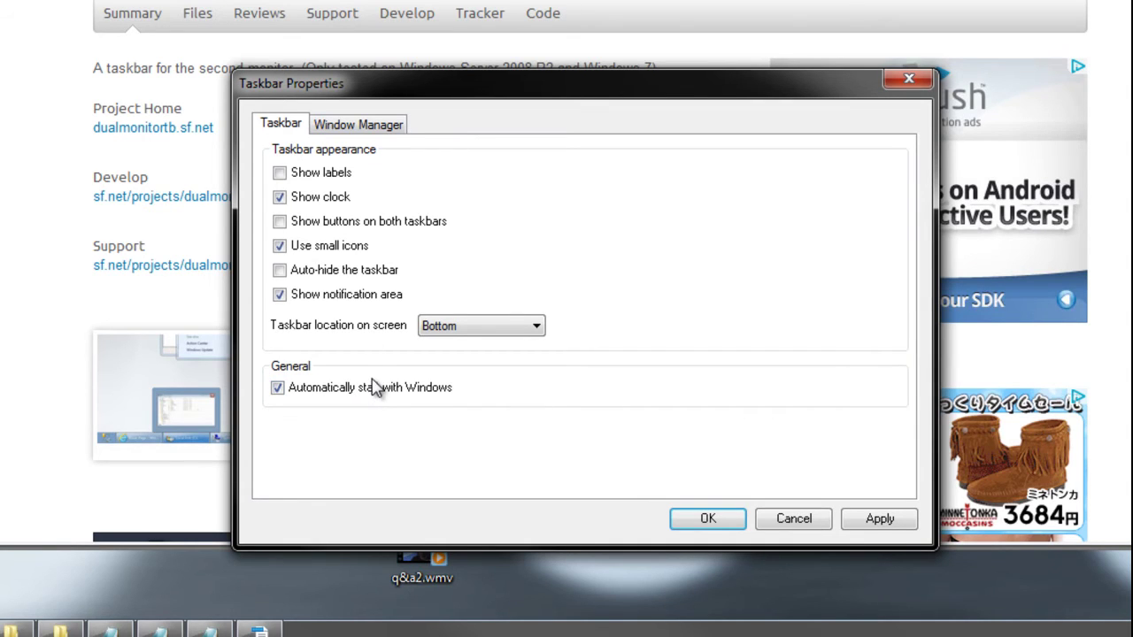
click(379, 389)
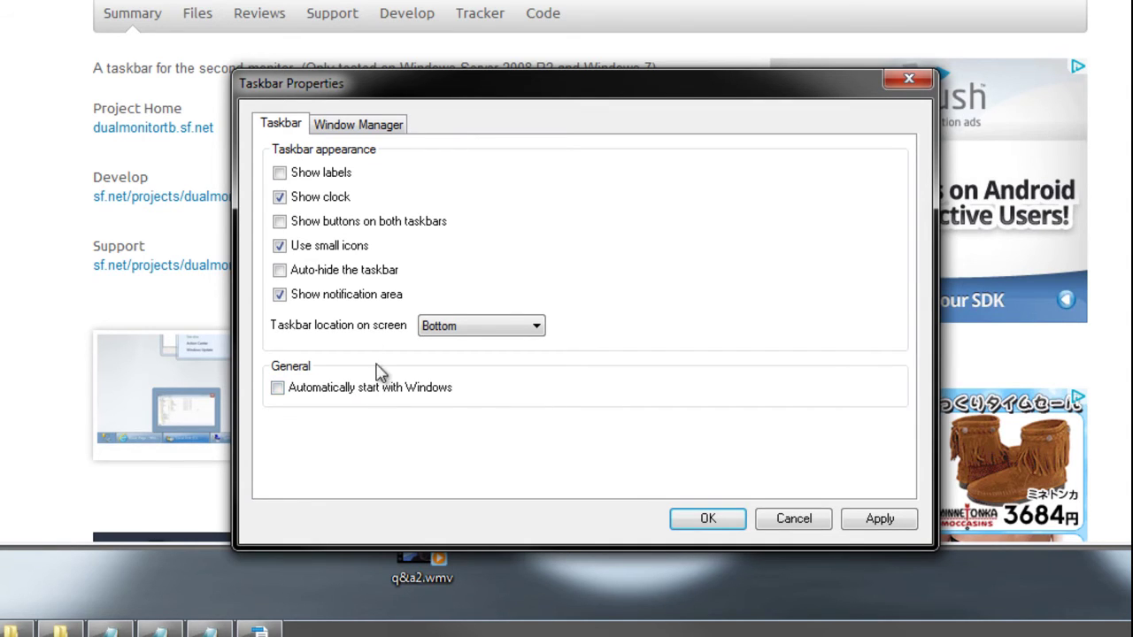
Step: Add a new Window Manager rule with Move to set to Secondary Monitor, and accept the taskbar properties
click(365, 129)
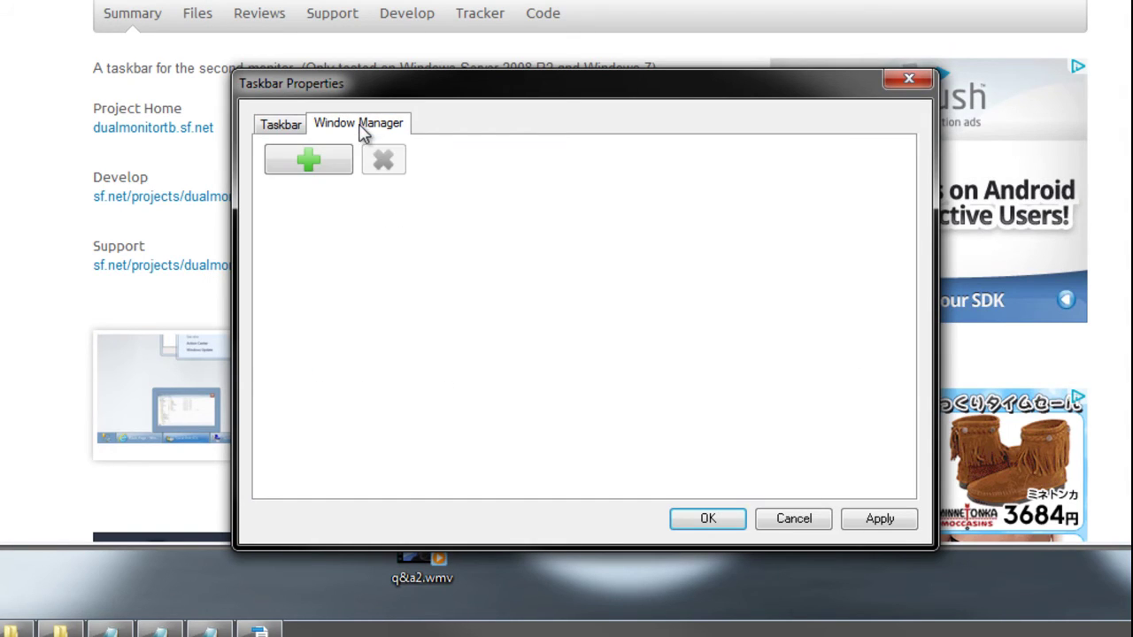
click(339, 169)
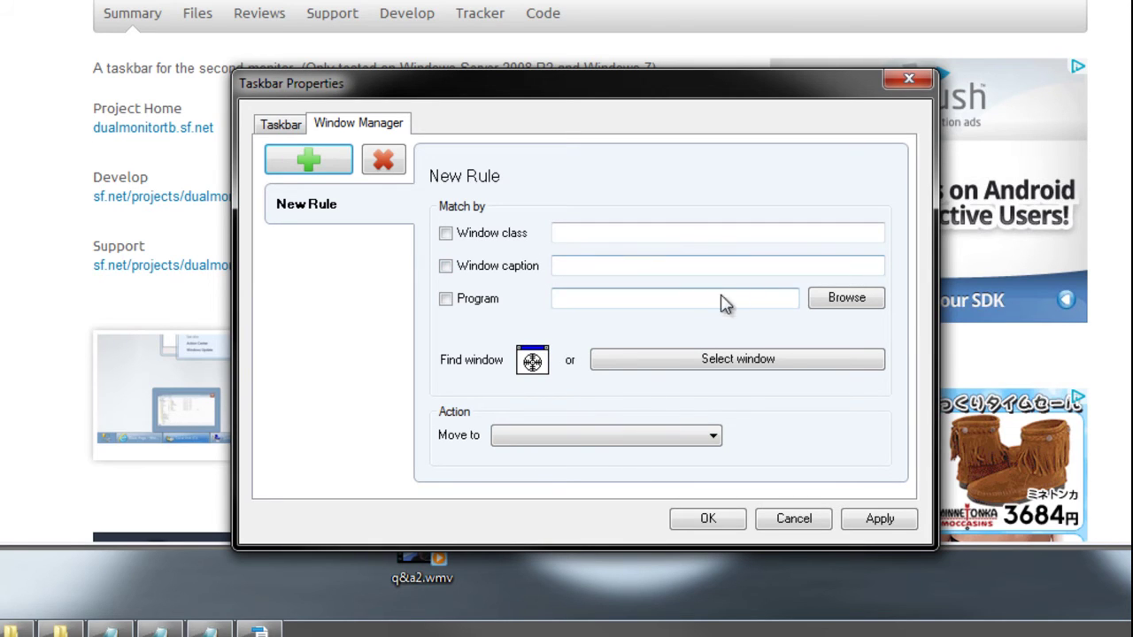
click(581, 436)
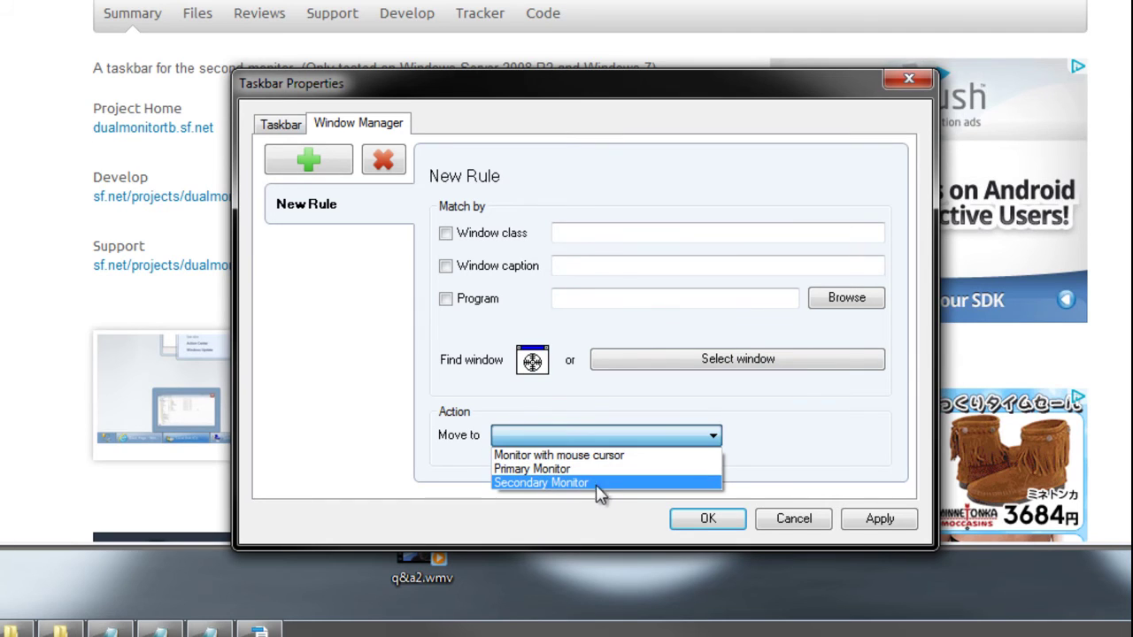
click(593, 486)
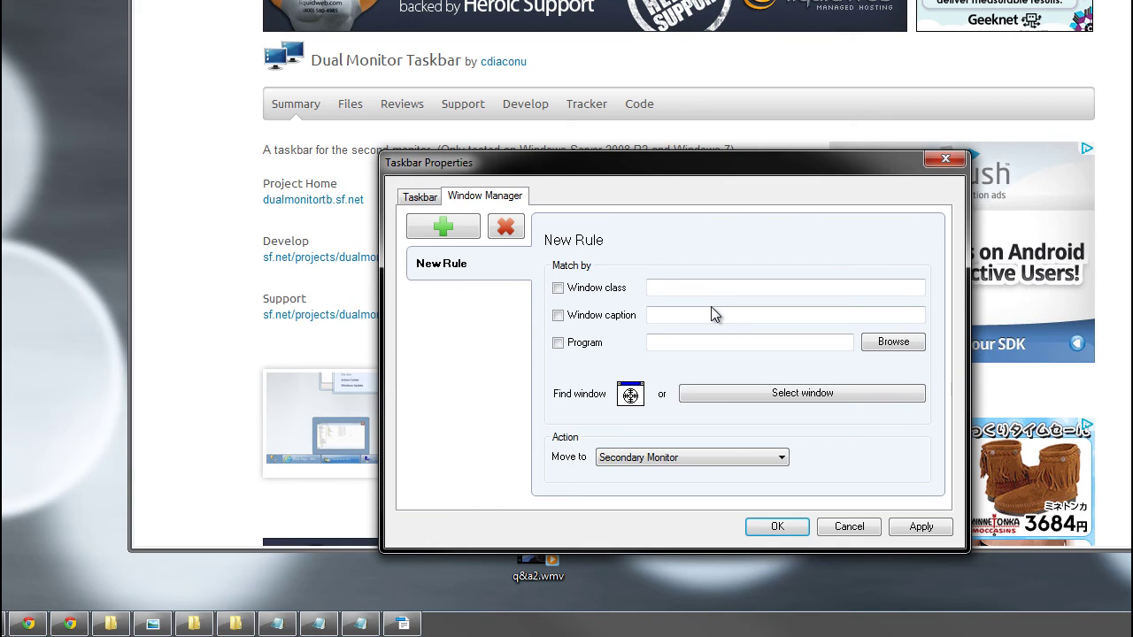
click(420, 196)
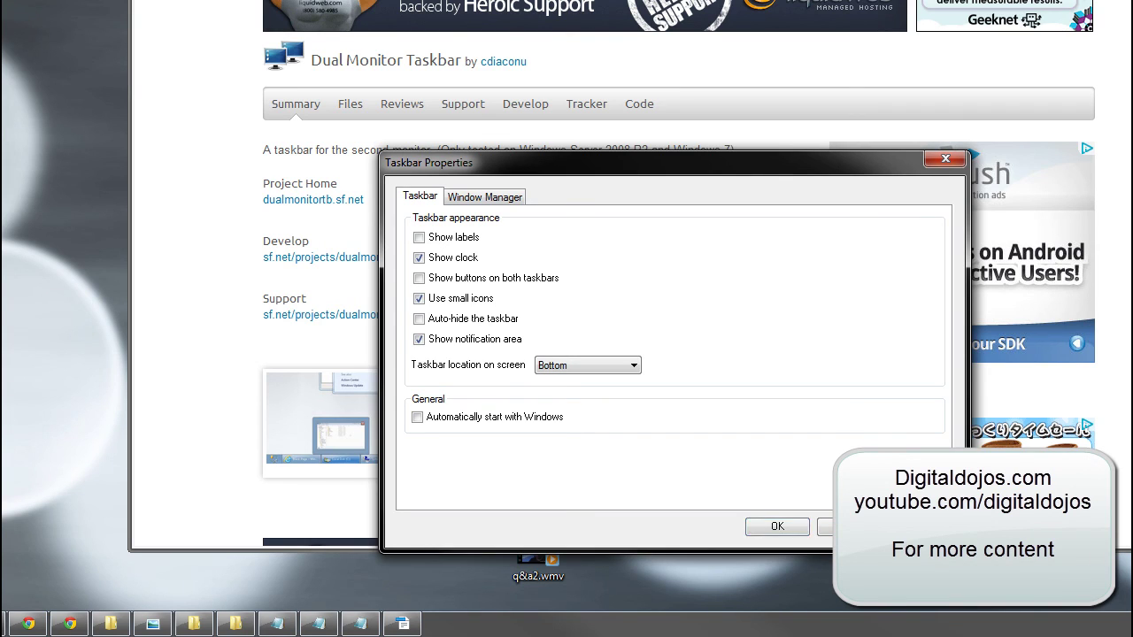
click(773, 527)
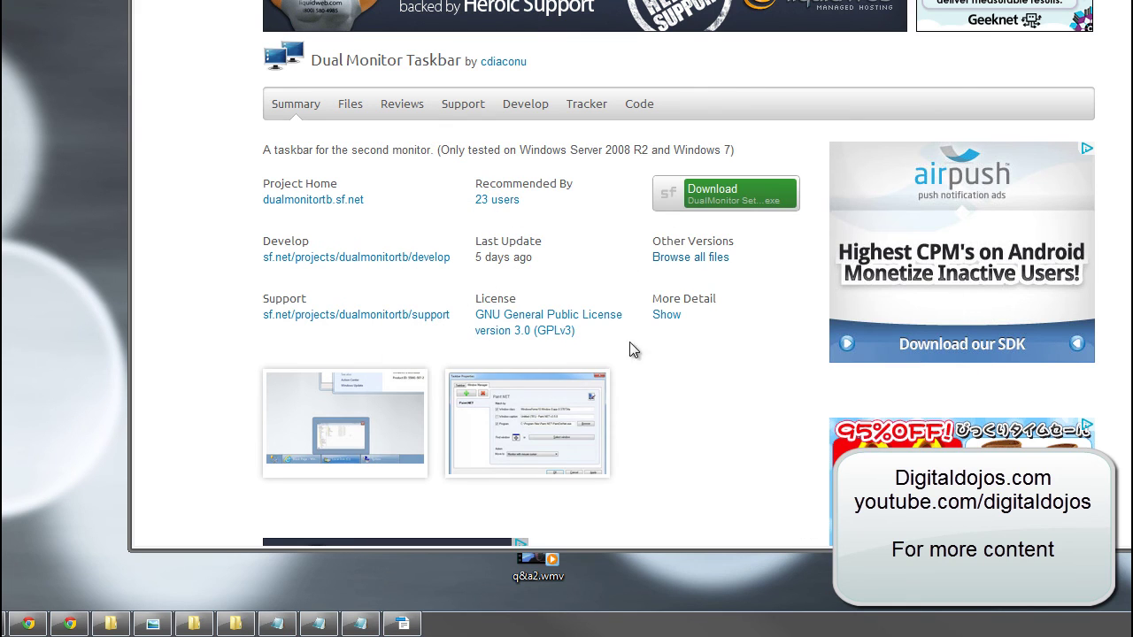
scroll(754, 376, up, 1)
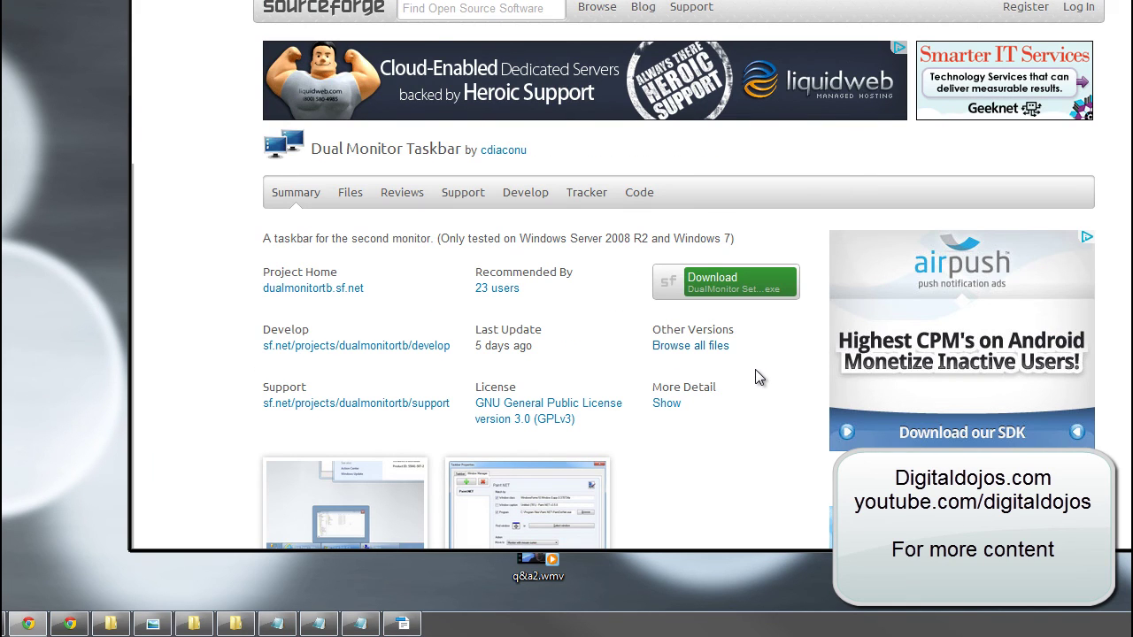